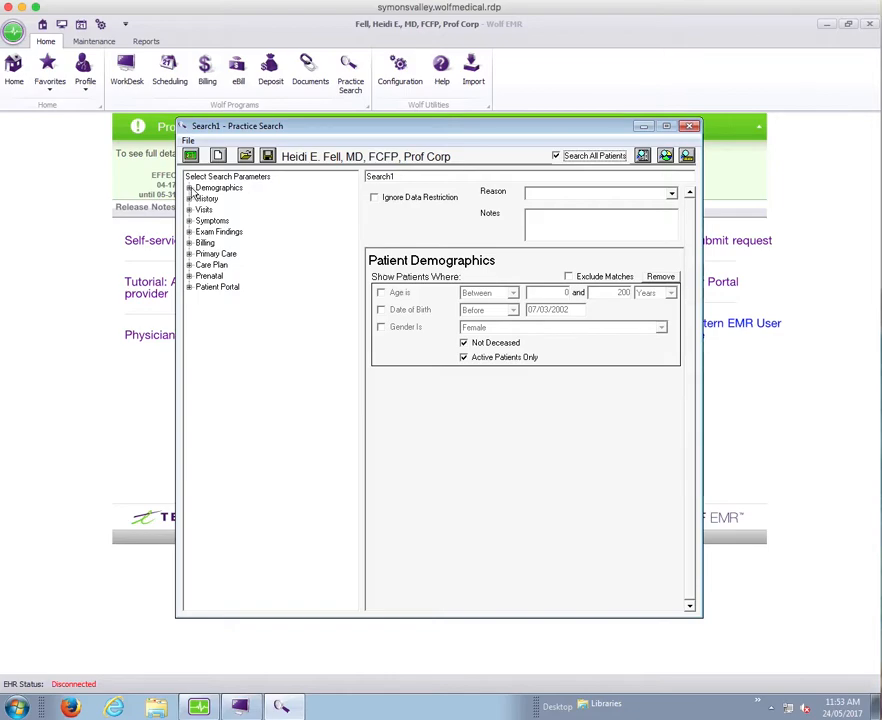
Restrict the patient search by Primary MD to the inactive nurse practitioner and list the matching patients in a maximized window
left_click(189, 189)
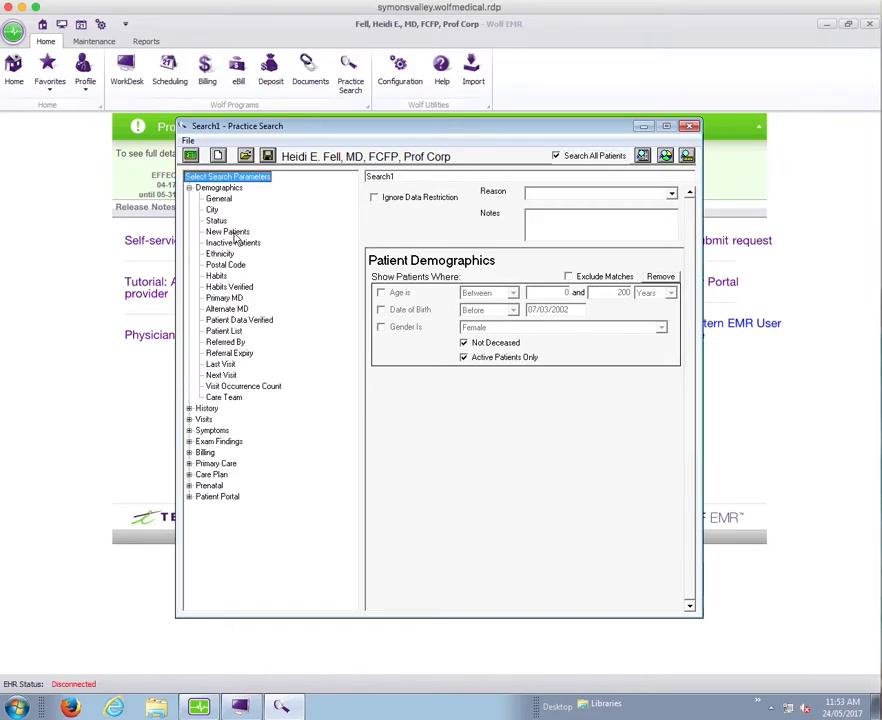
double_click(222, 298)
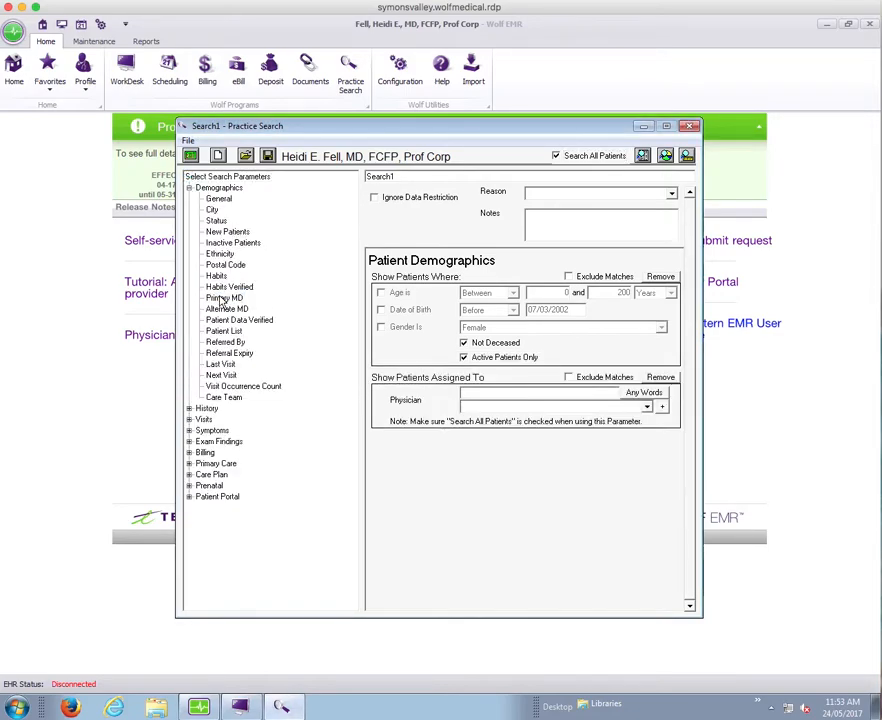
left_click(648, 406)
left_click_drag(649, 443, 648, 463)
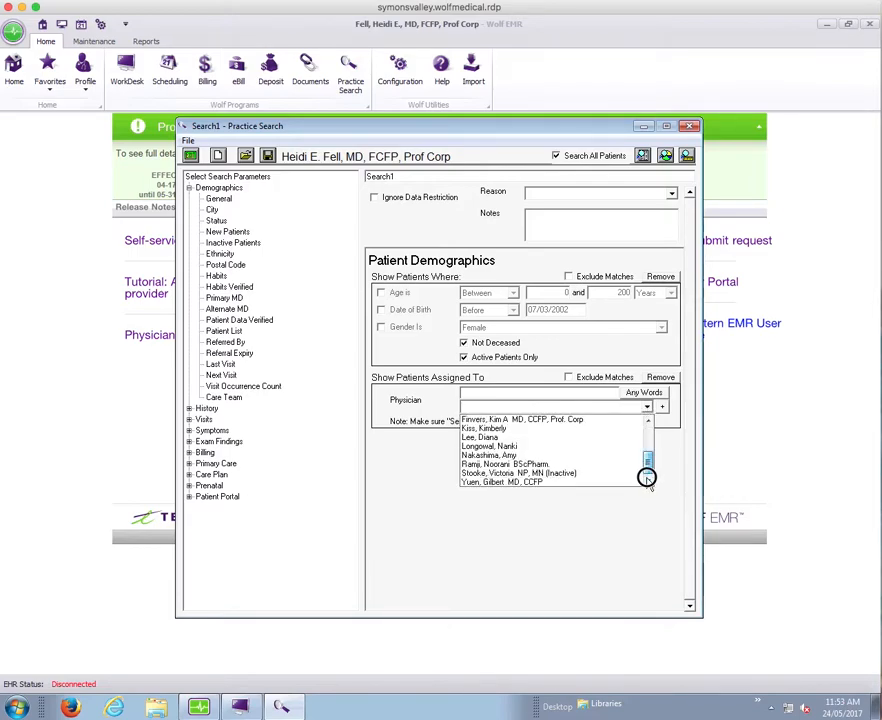
left_click(582, 473)
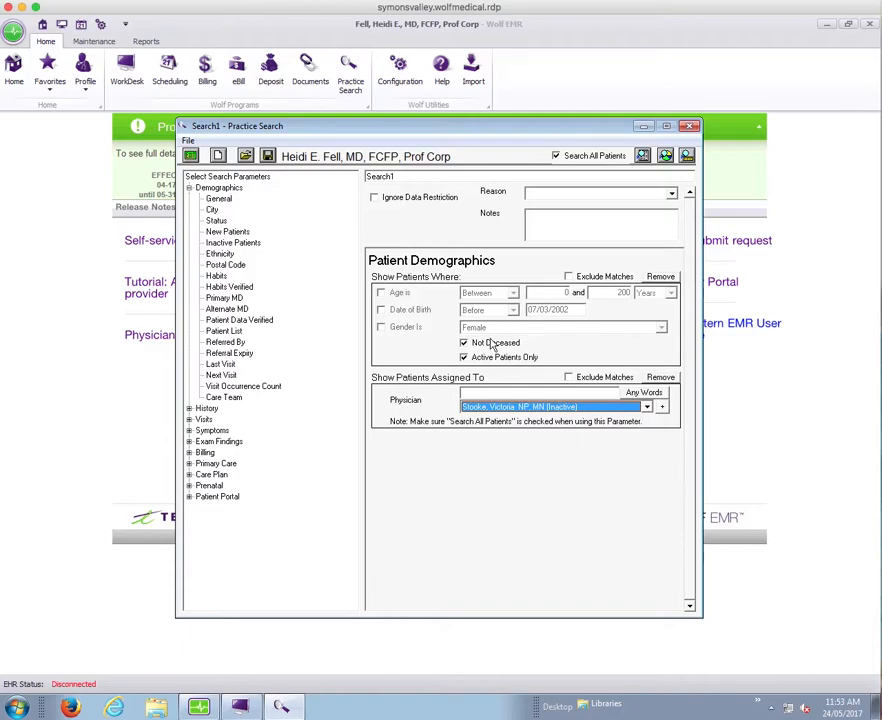
left_click(642, 157)
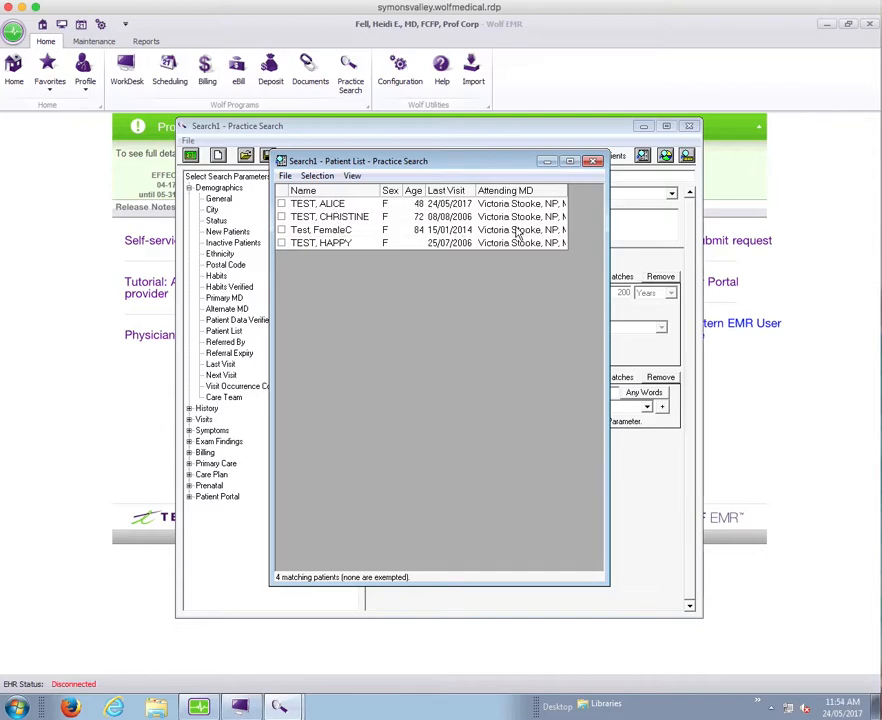
left_click(569, 162)
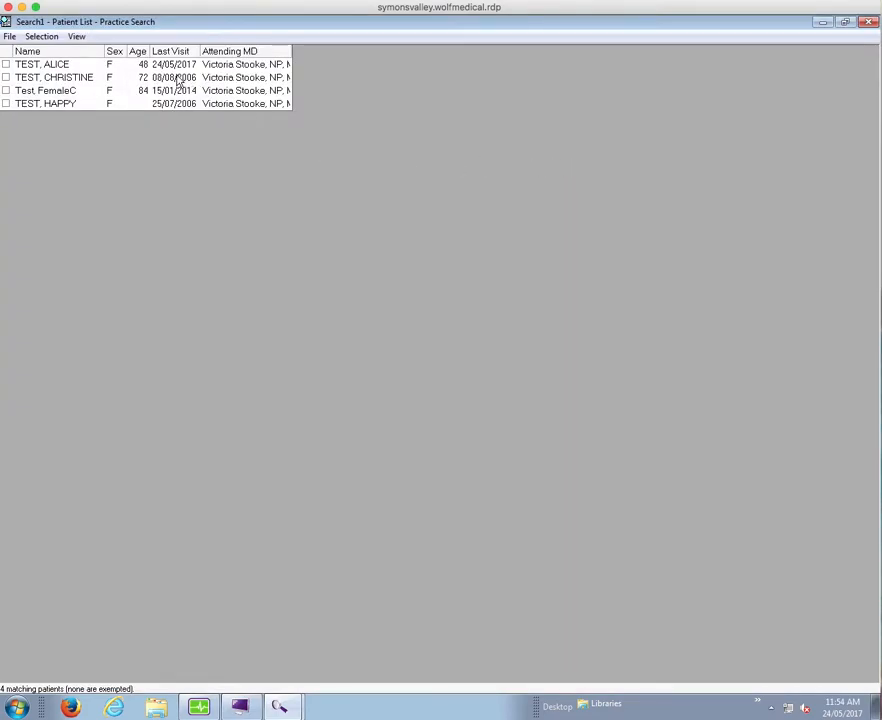
Create a new column view named CPL for the patient list
left_click(76, 38)
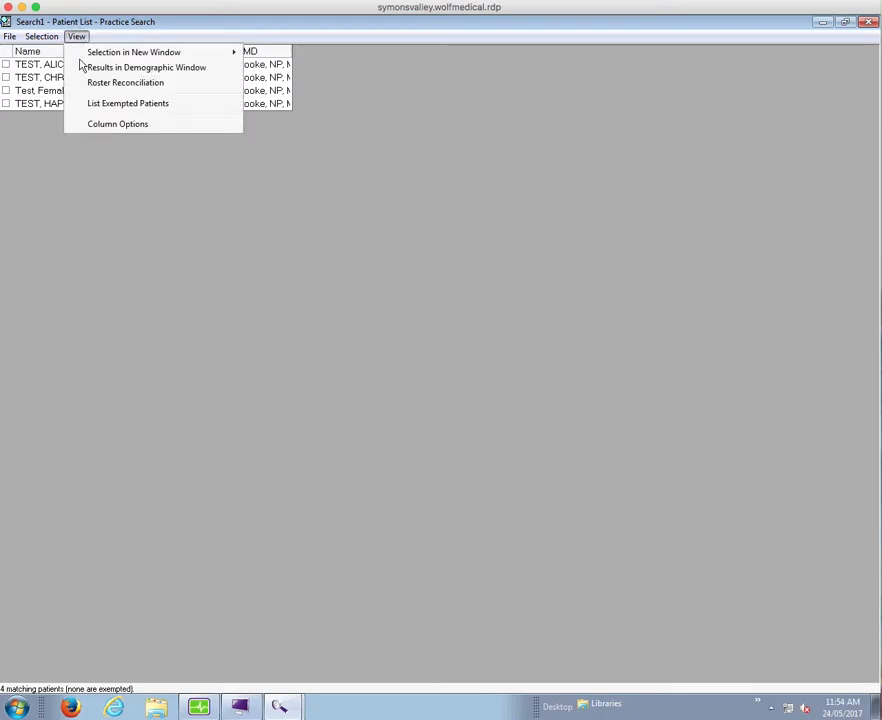
left_click(124, 124)
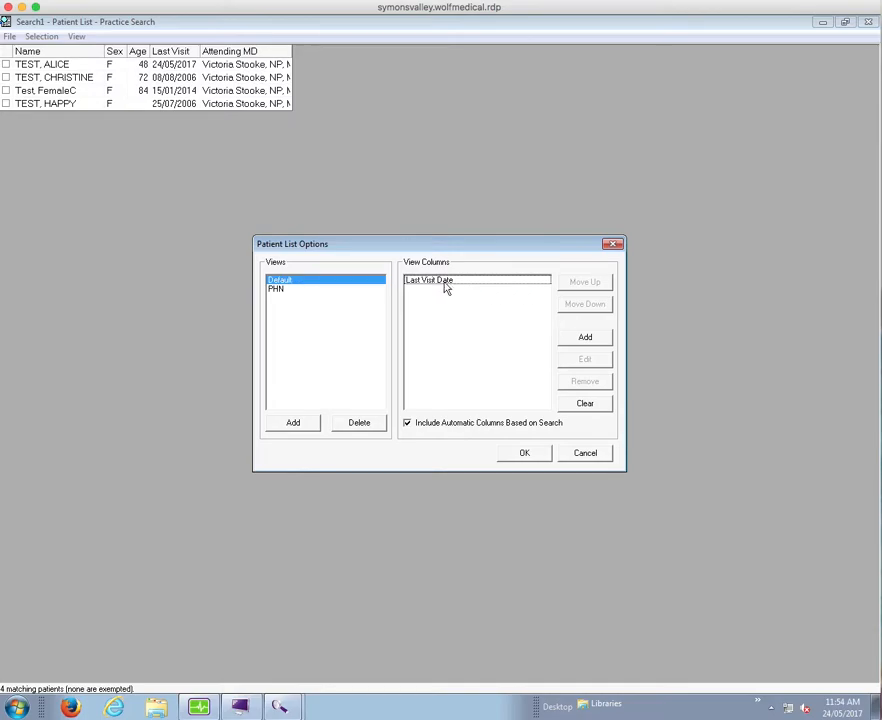
left_click(294, 424)
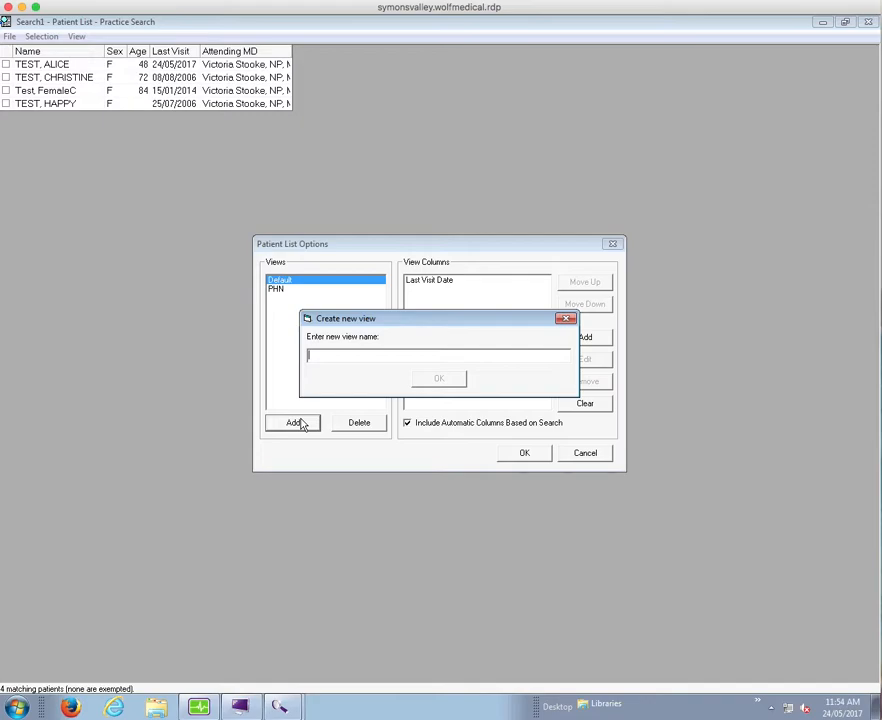
type("CPL")
left_click(439, 381)
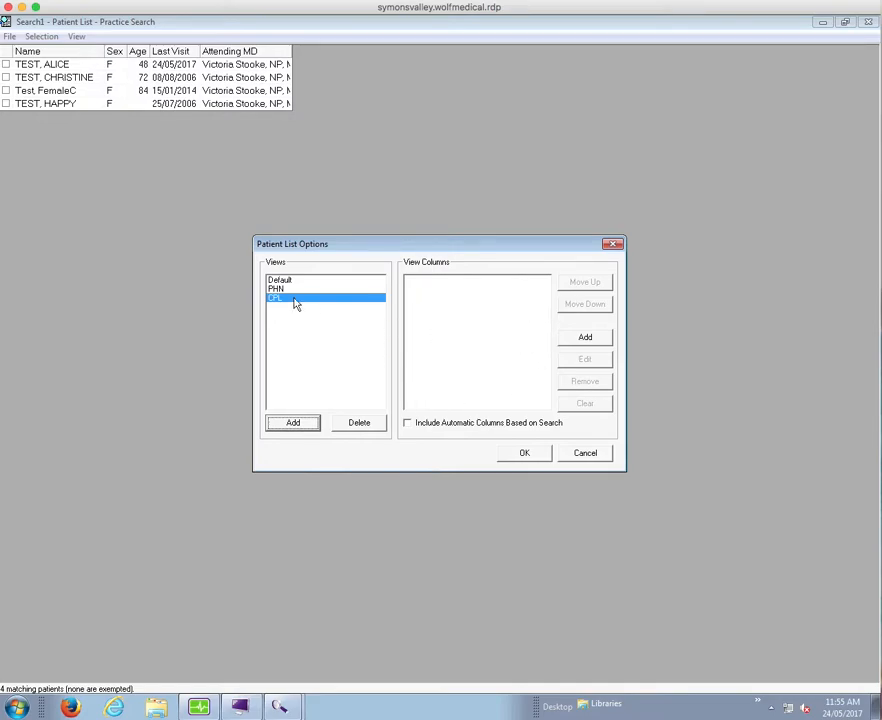
Check the Default view's columns and add the Last Visit Date column to the CPL view
left_click(362, 281)
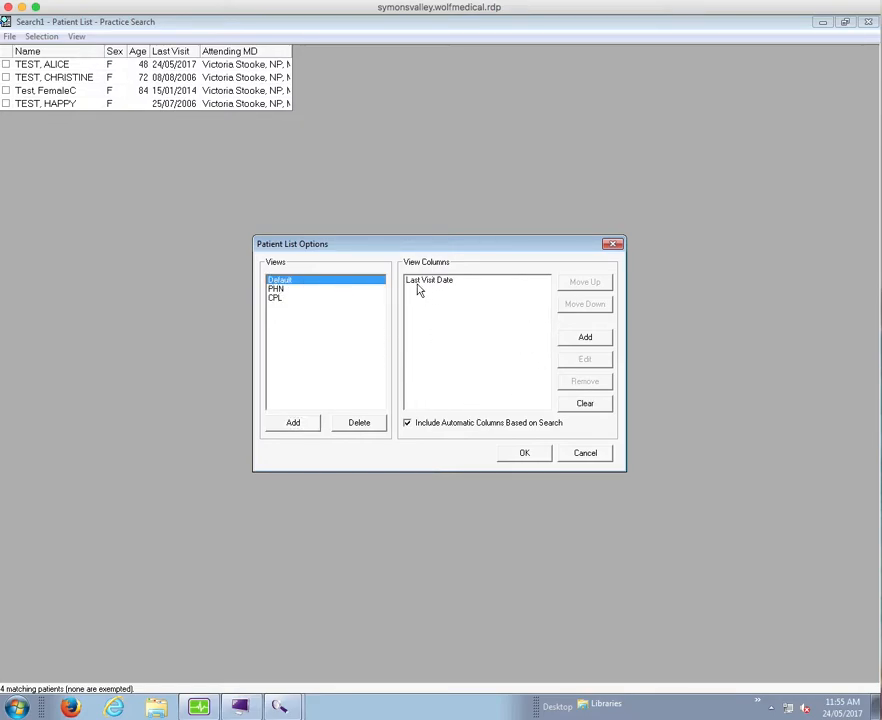
left_click(278, 299)
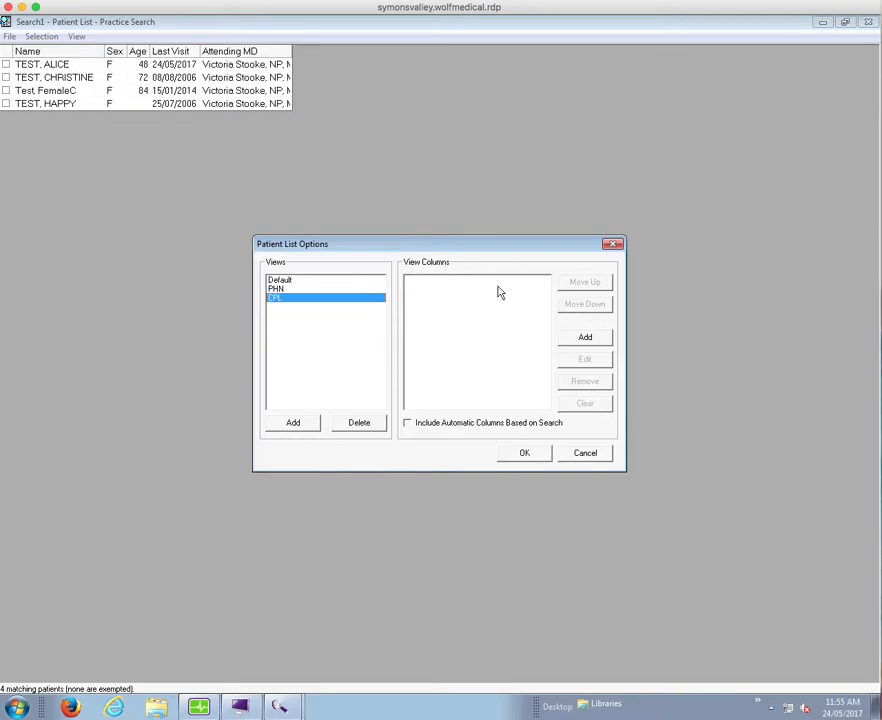
left_click(586, 340)
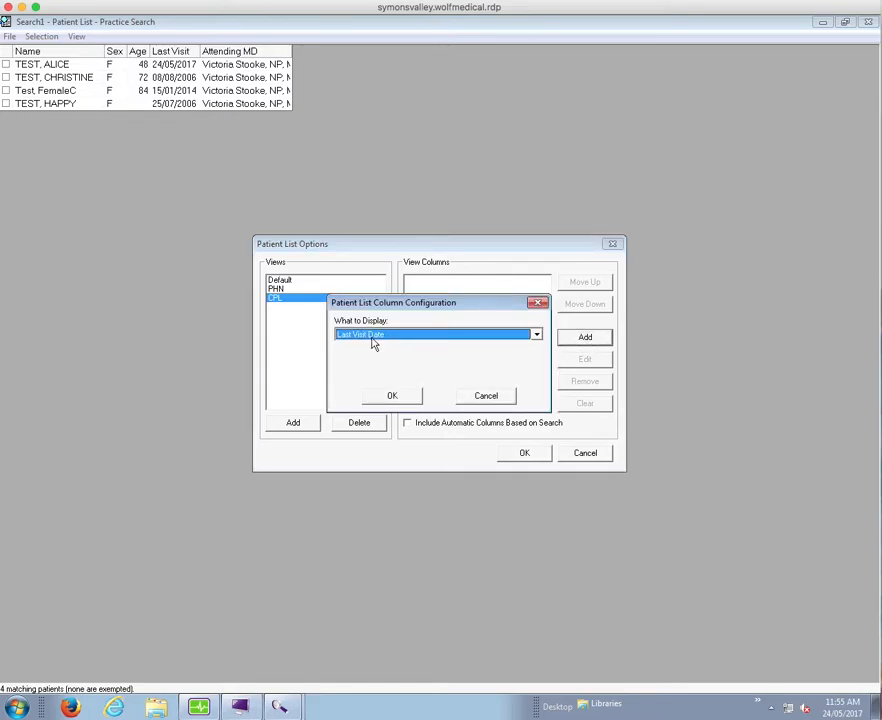
left_click(393, 397)
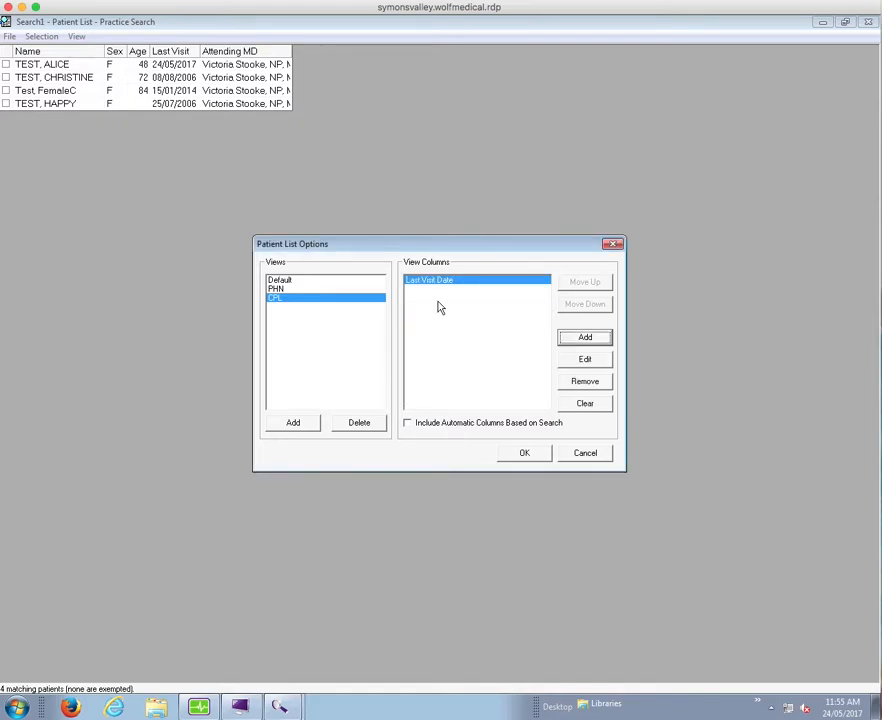
Add an Attending Physician column to the CPL view
left_click(585, 339)
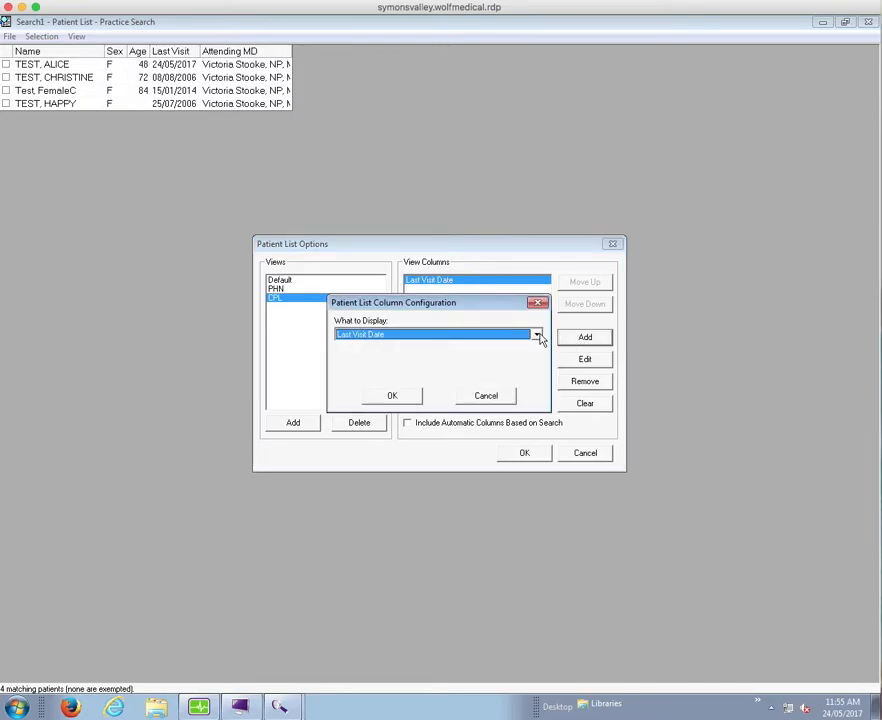
left_click(537, 336)
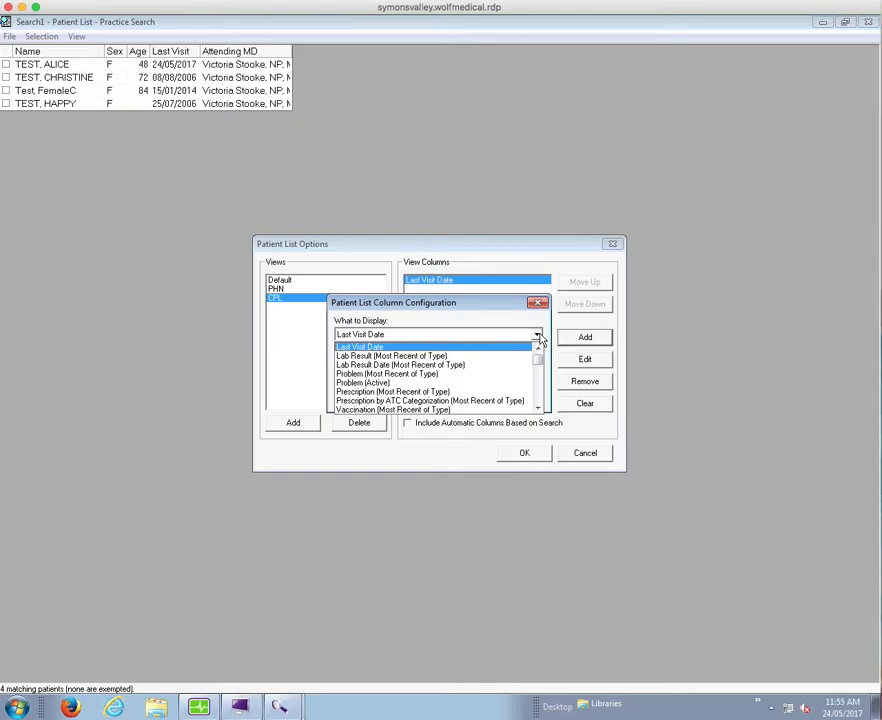
left_click(538, 409)
left_click(538, 409)
left_click(538, 409)
left_click(538, 409)
left_click(538, 409)
left_click(538, 409)
left_click(538, 409)
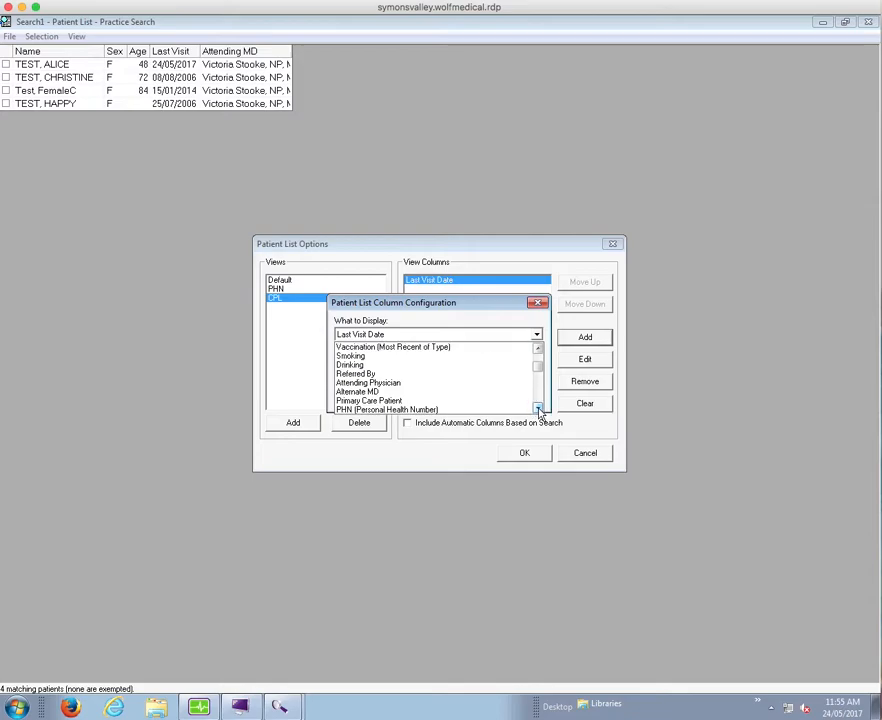
left_click(406, 386)
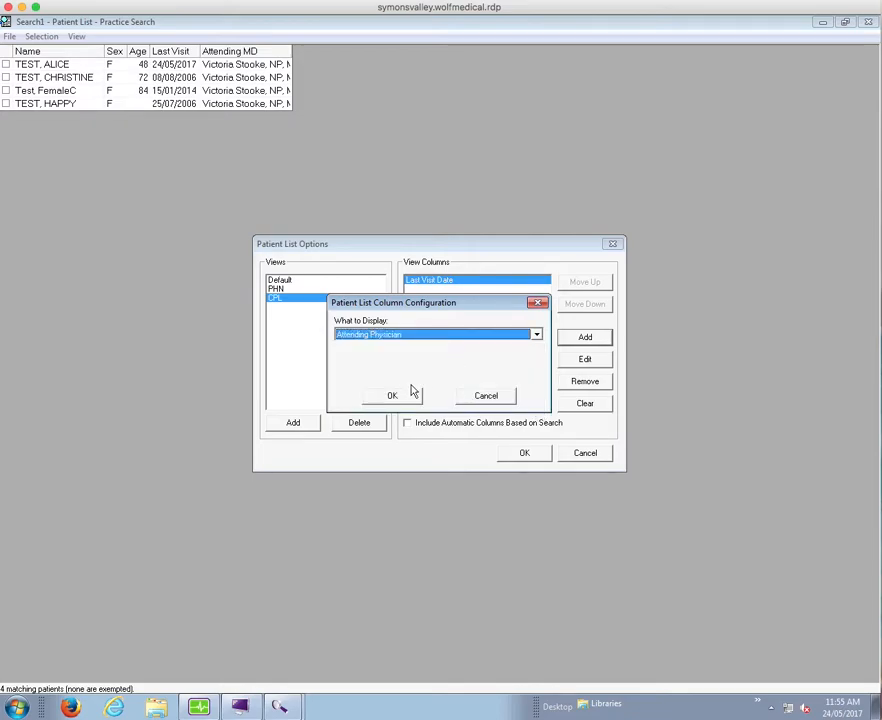
left_click(393, 396)
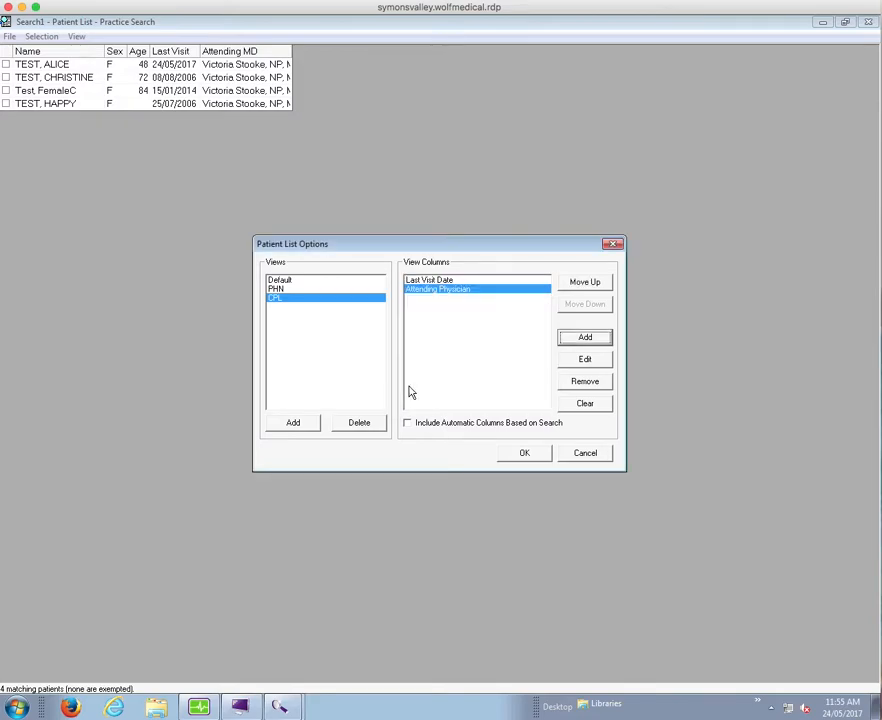
Add a PHN (Personal Health Number) column to the CPL view
left_click(576, 340)
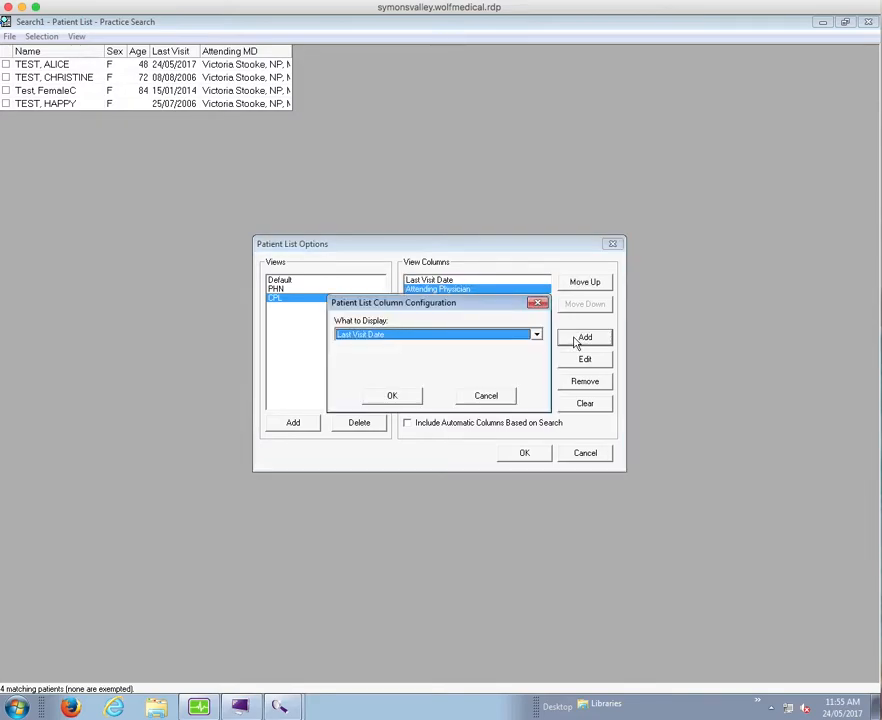
left_click(537, 334)
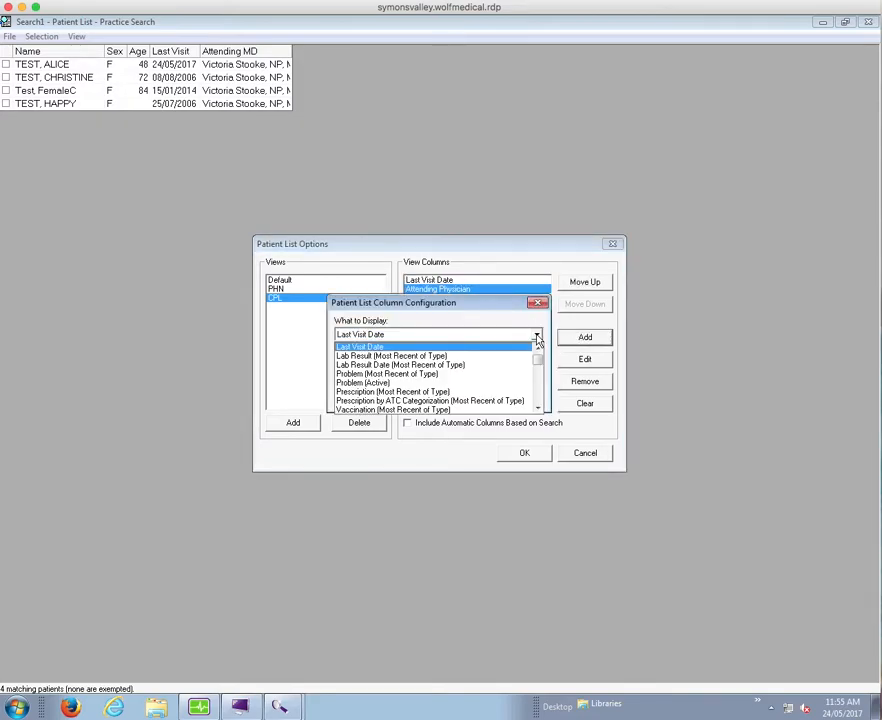
left_click(538, 408)
left_click(538, 408)
left_click(538, 408)
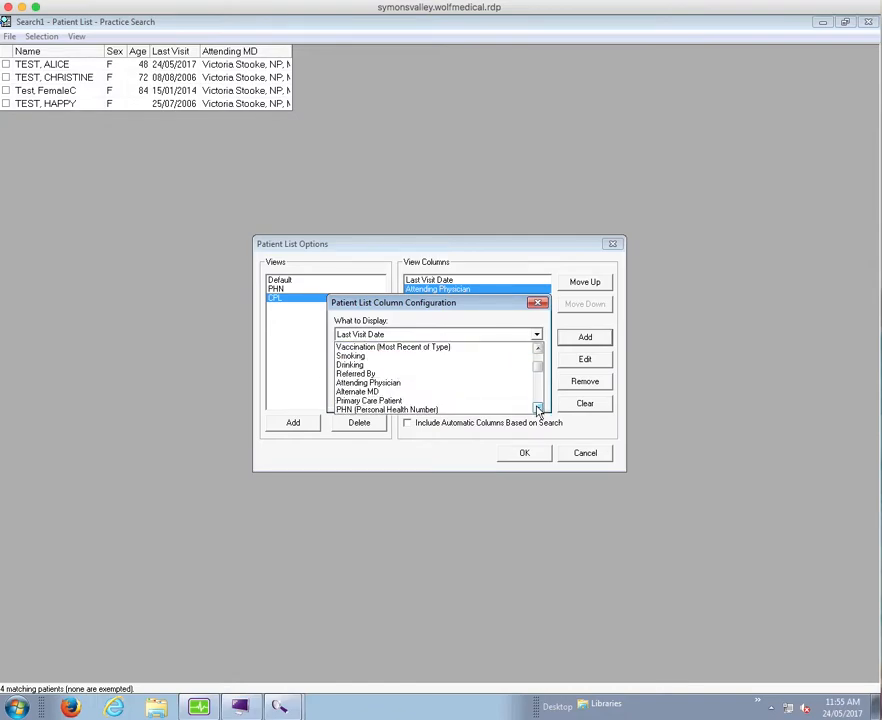
left_click(538, 408)
left_click(538, 408)
left_click(538, 408)
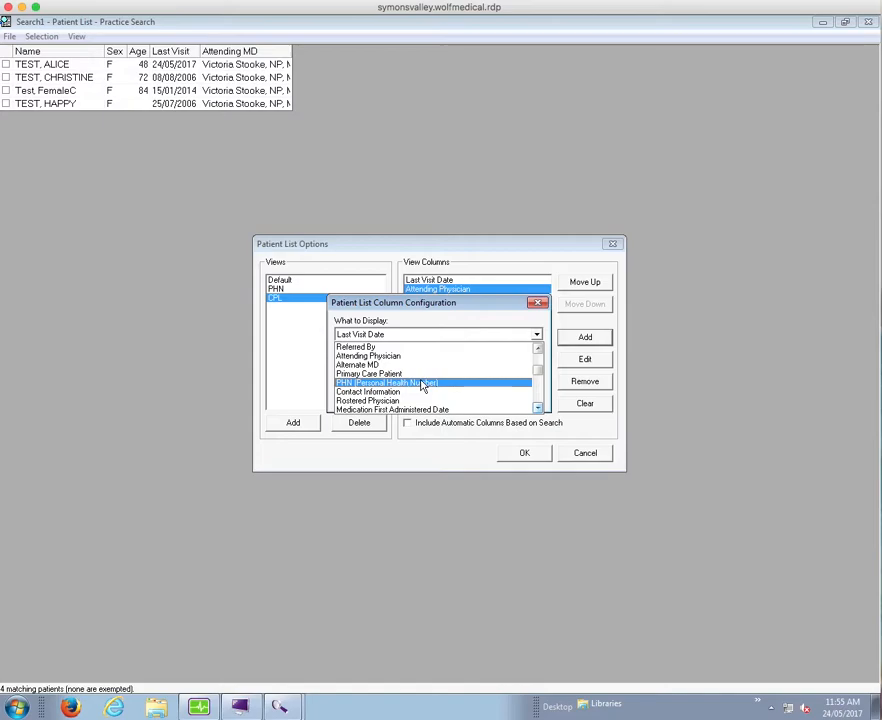
left_click(423, 383)
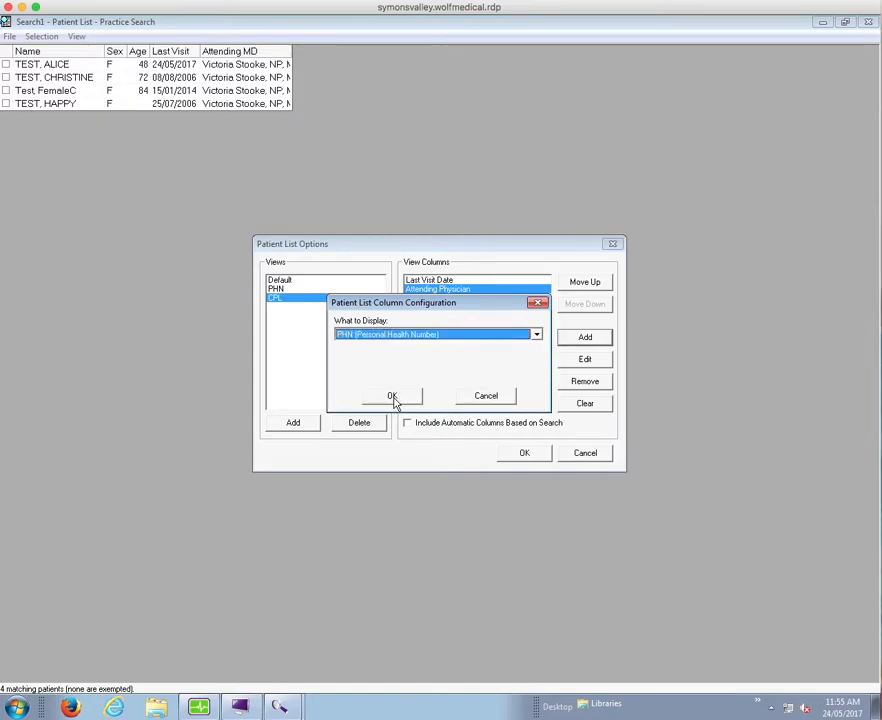
left_click(392, 397)
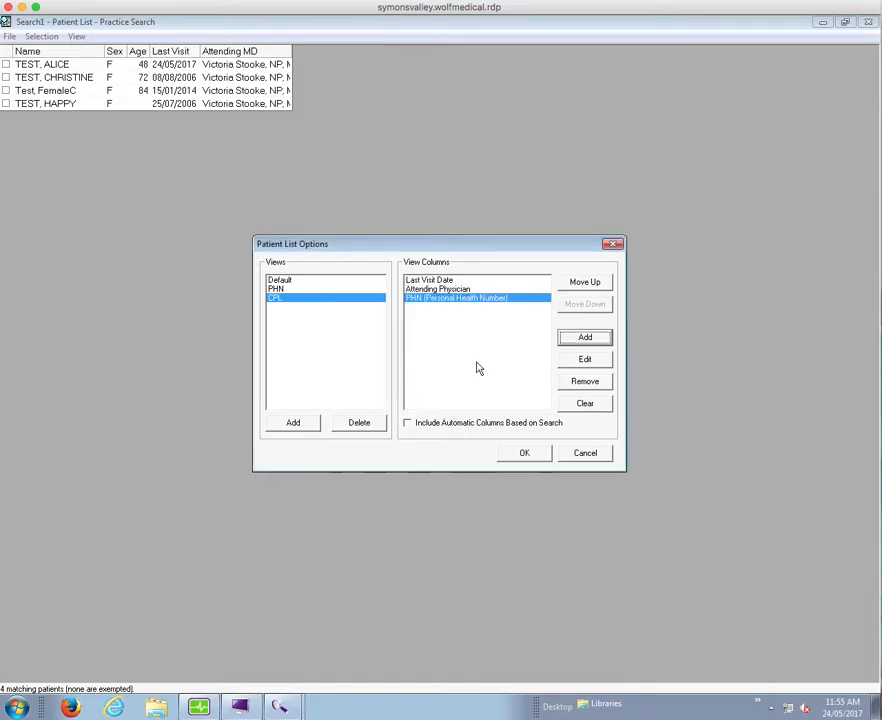
Add a Contact Information column of type Patient Home Phone Number to the CPL view
left_click(586, 339)
left_click(535, 337)
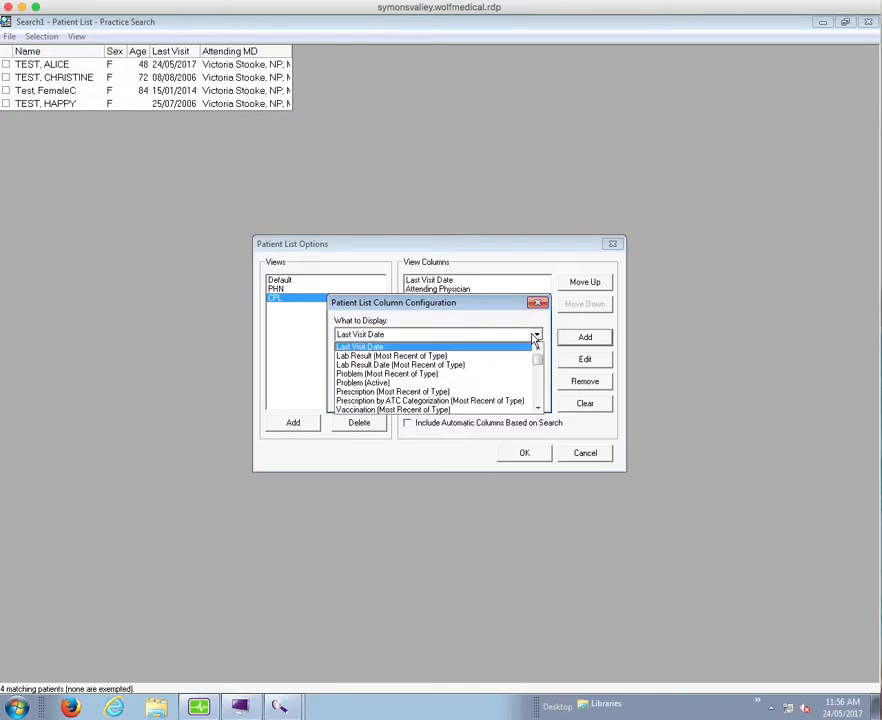
left_click(539, 409)
left_click(539, 409)
left_click(539, 409)
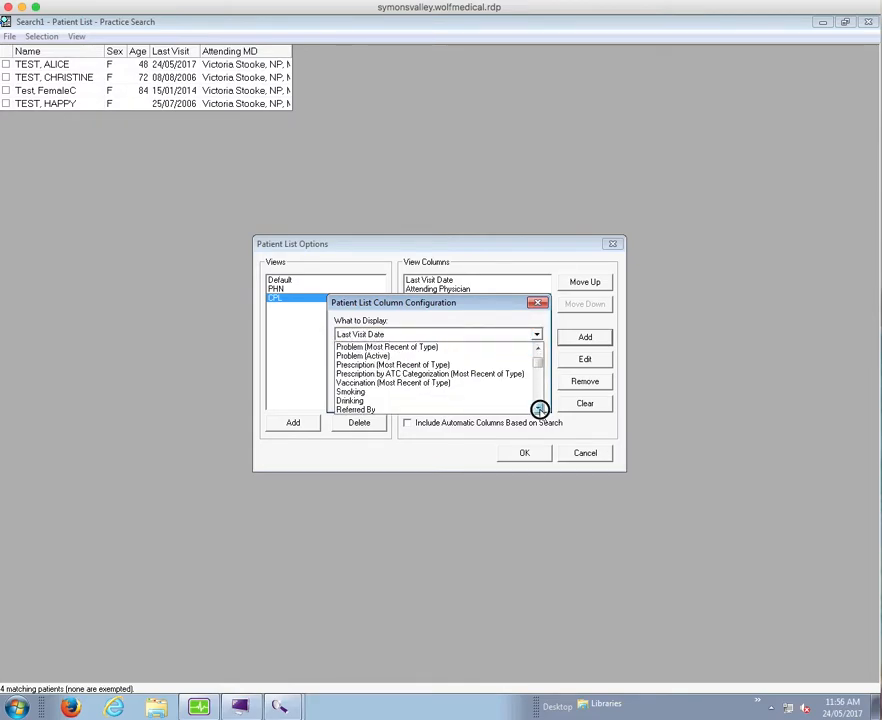
left_click(539, 409)
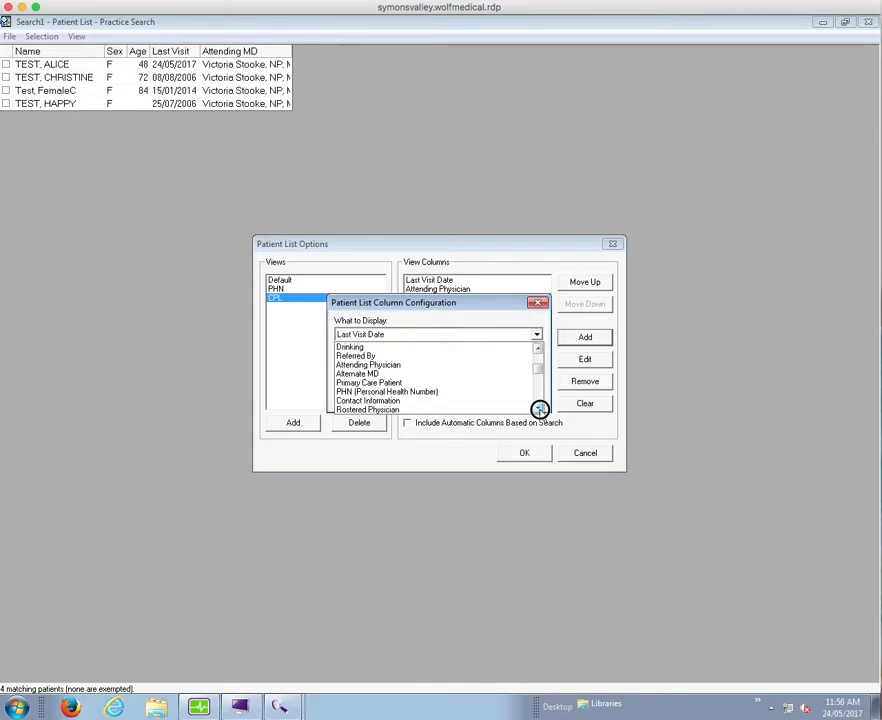
left_click(539, 409)
left_click(539, 409)
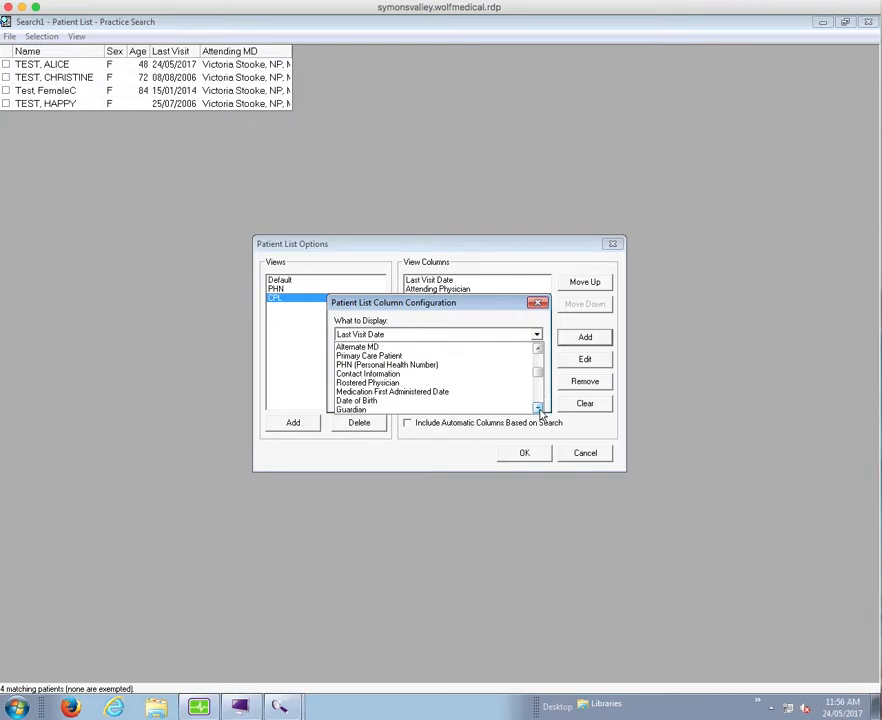
left_click(386, 373)
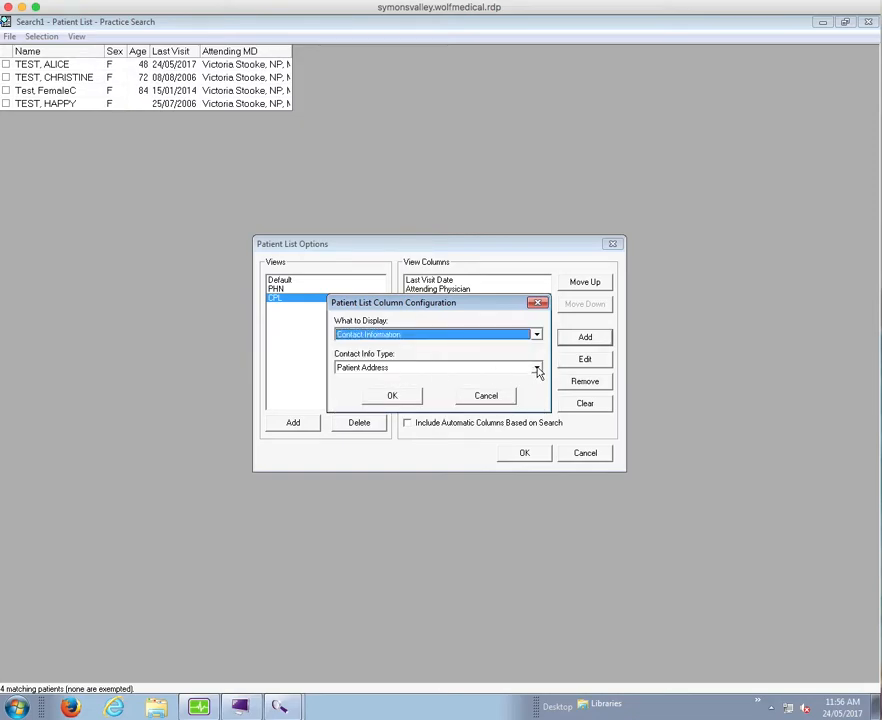
left_click(537, 368)
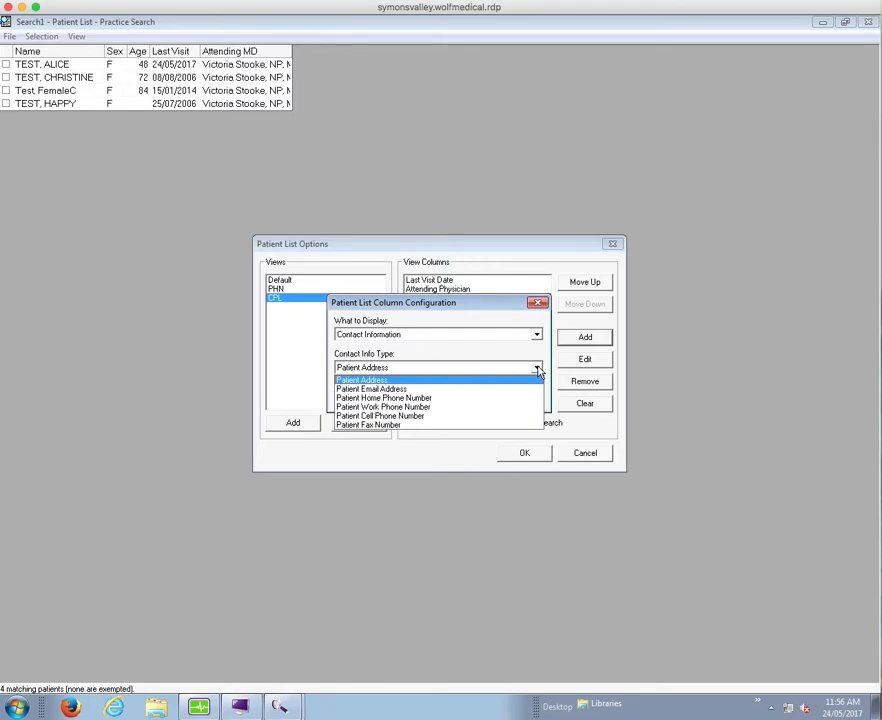
left_click(431, 399)
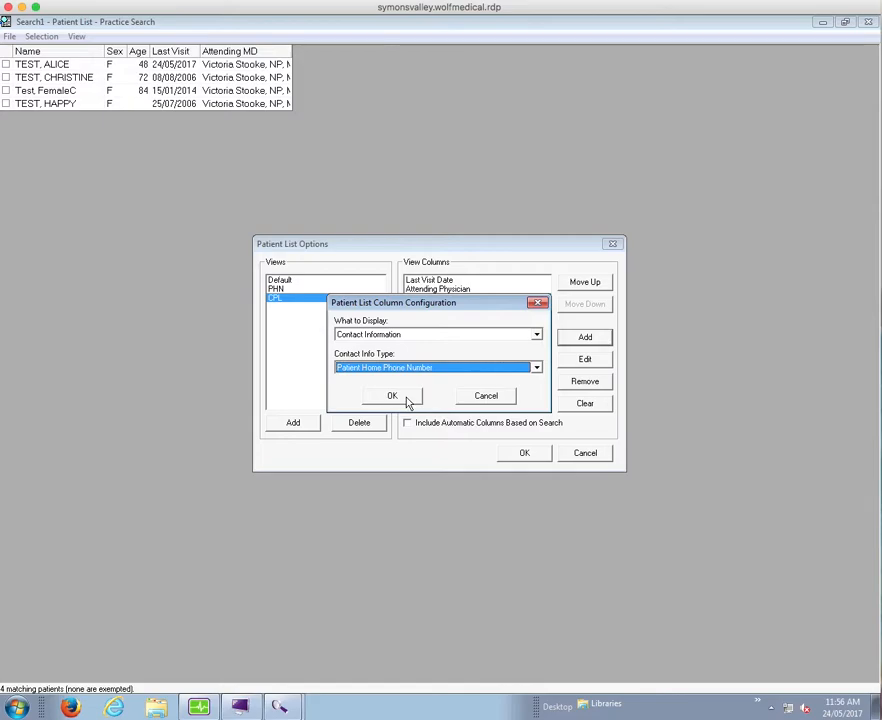
left_click(392, 396)
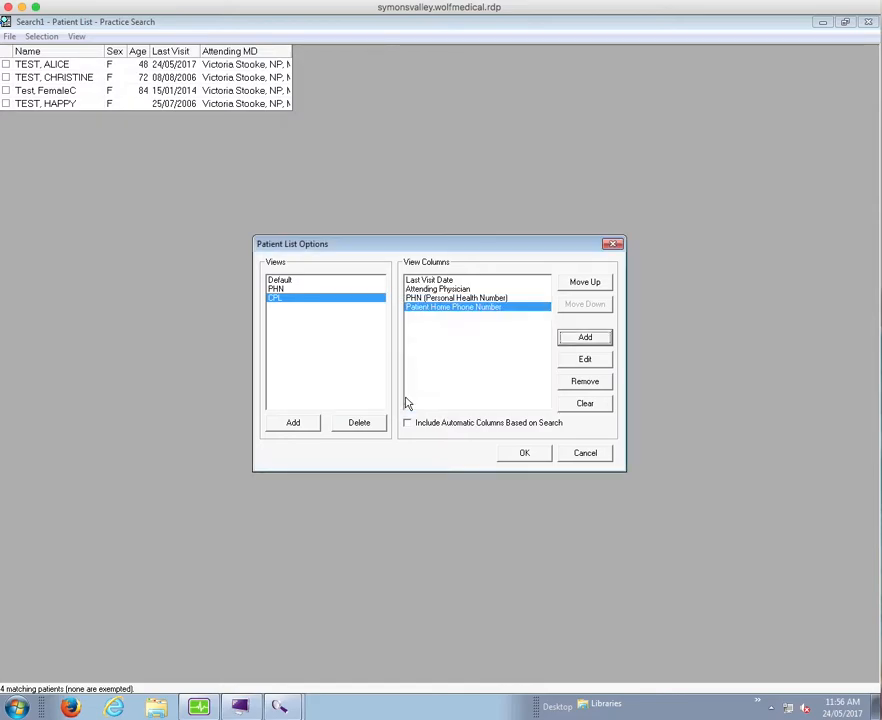
Add a Date of Birth column to the CPL view
left_click(585, 338)
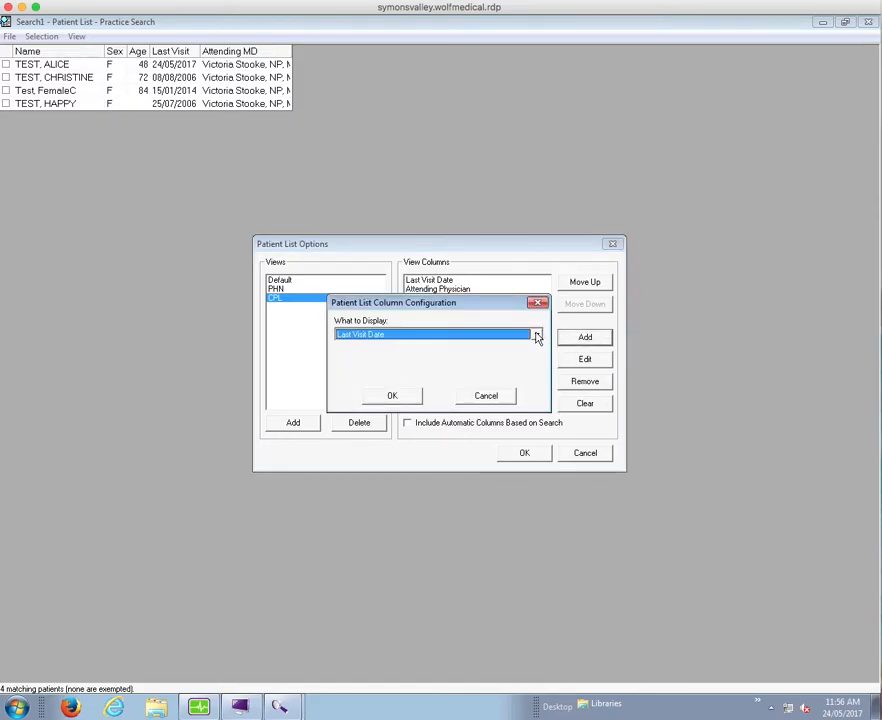
left_click(537, 336)
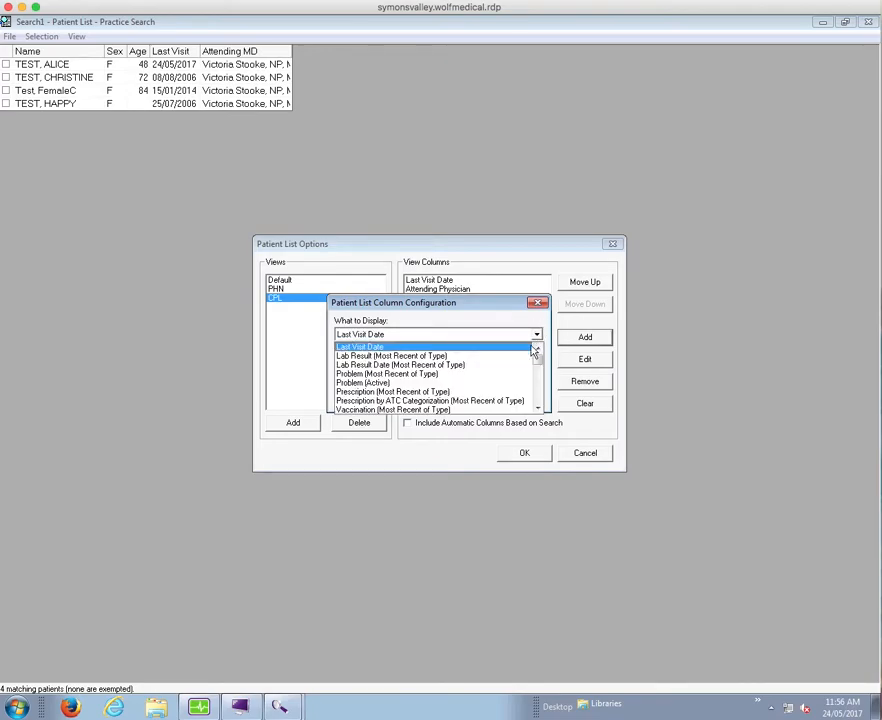
left_click(538, 408)
left_click(539, 408)
left_click(539, 408)
left_click(539, 408)
left_click(539, 408)
left_click(539, 408)
left_click(539, 408)
left_click(539, 408)
left_click(539, 408)
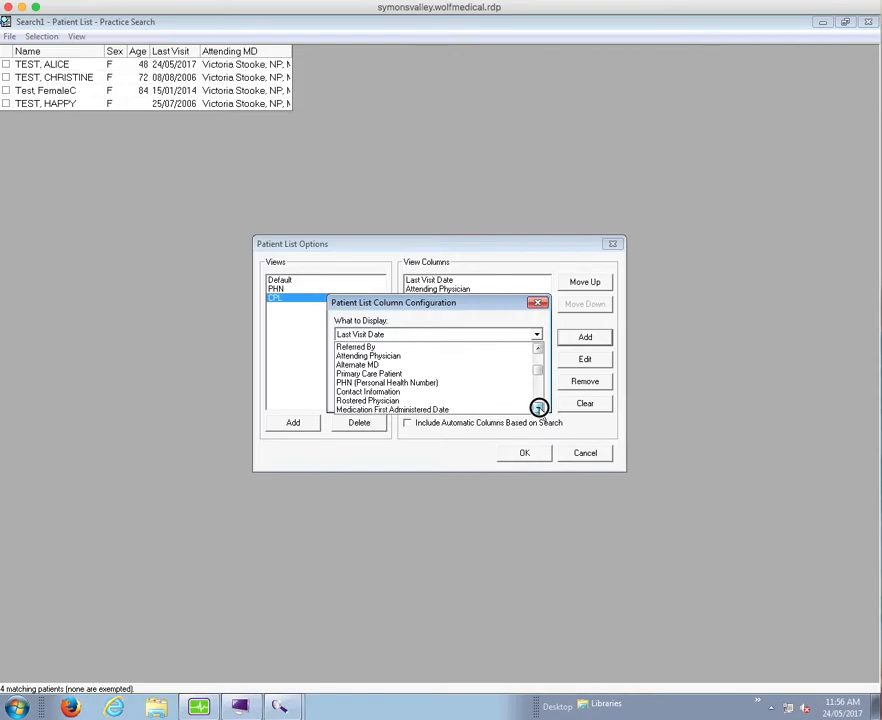
left_click(539, 408)
left_click(539, 408)
left_click(539, 408)
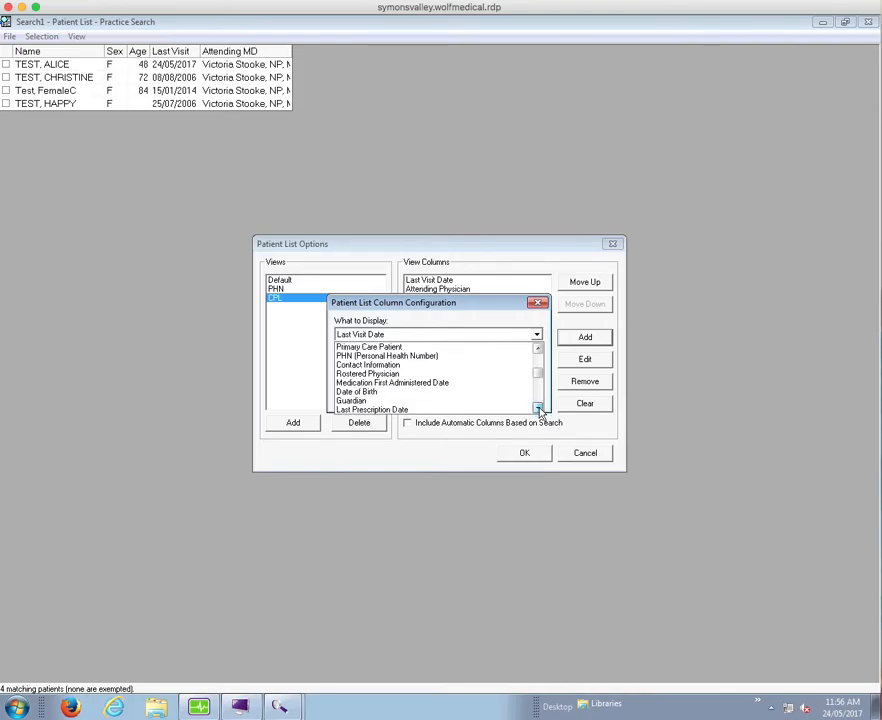
left_click(539, 408)
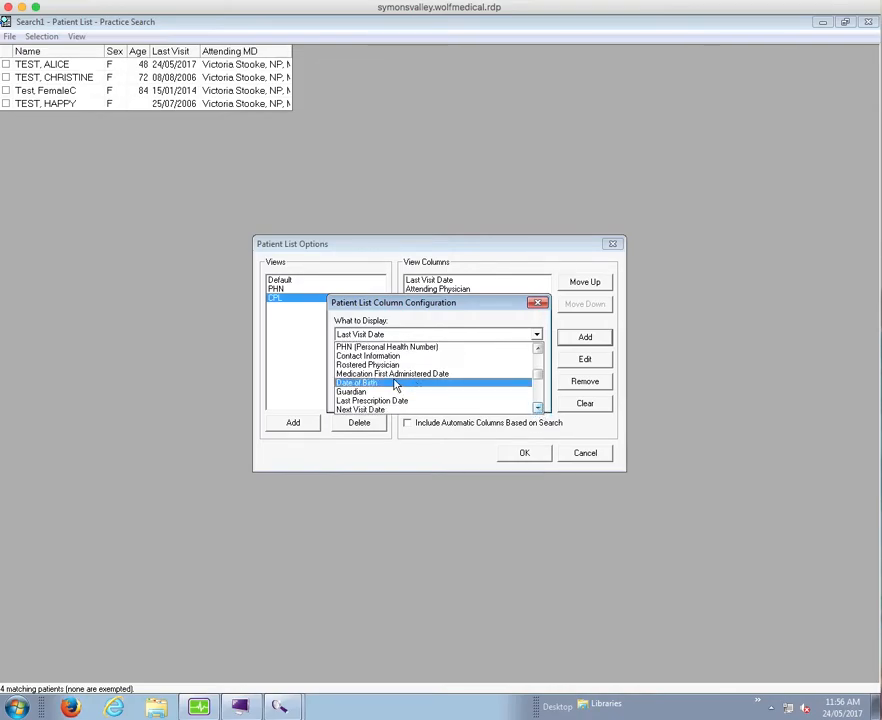
left_click(395, 384)
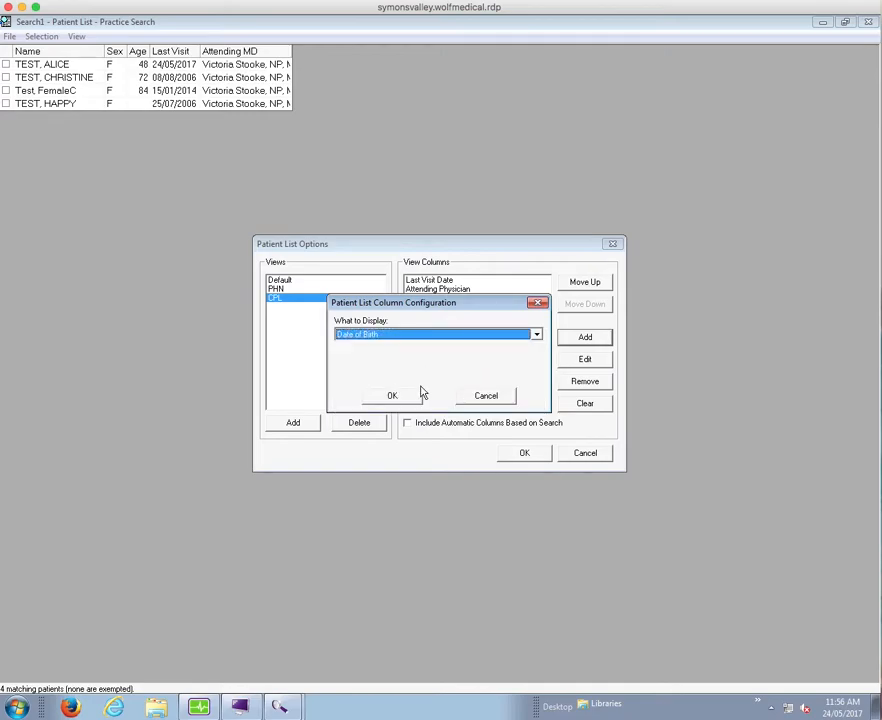
left_click(412, 394)
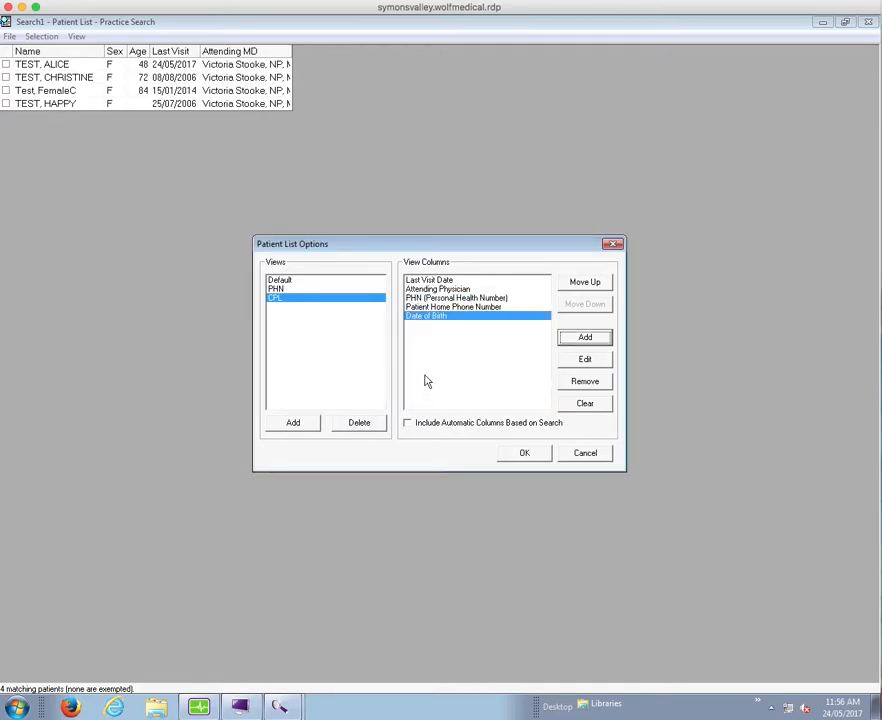
Add a Date of Verification column to the CPL view and apply the view options to the patient list
left_click(569, 339)
left_click(537, 335)
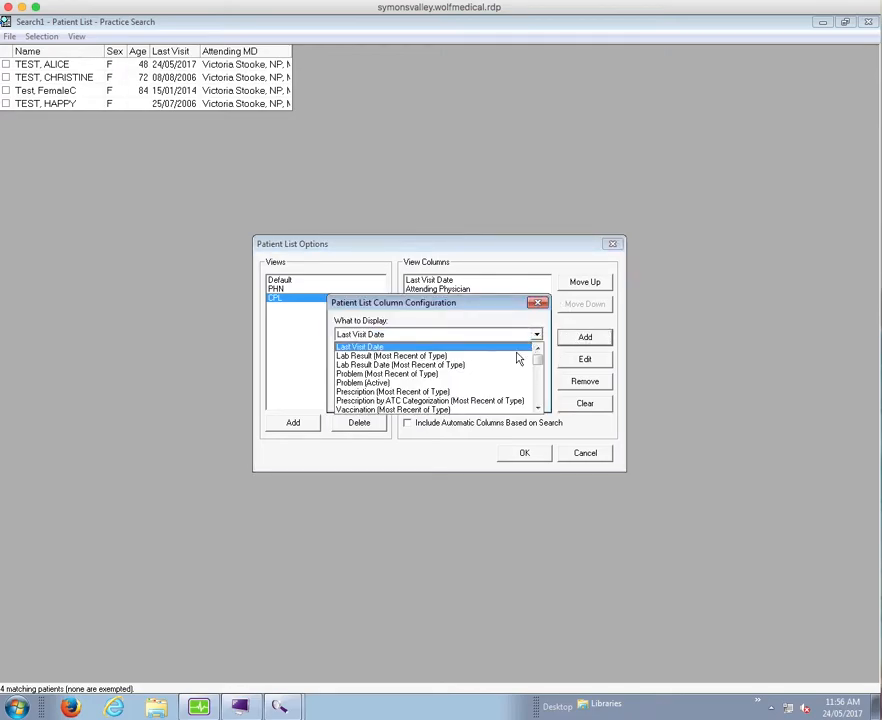
left_click(537, 409)
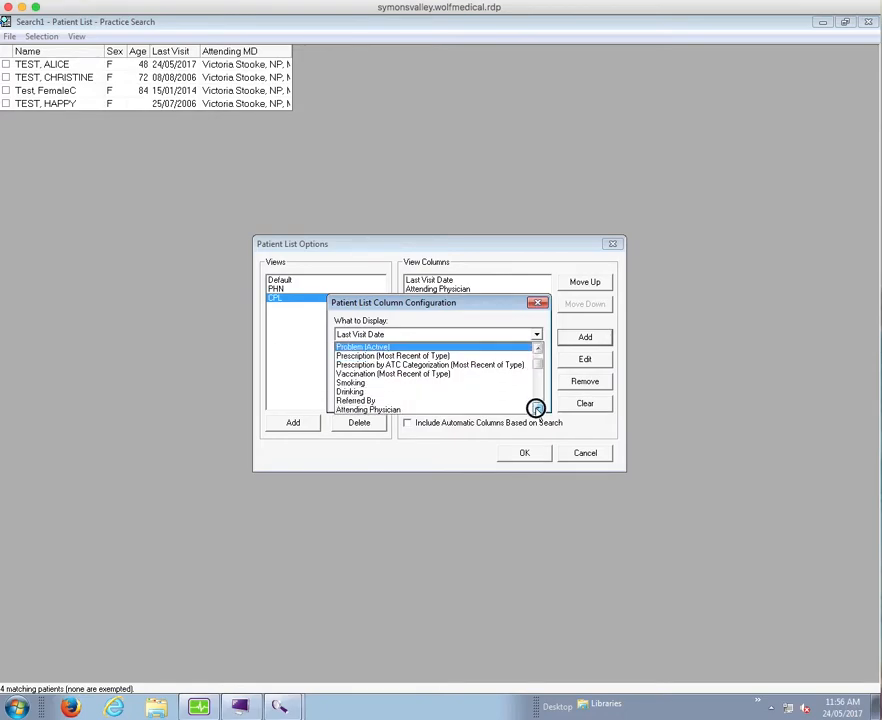
left_click(537, 409)
left_click(537, 409)
left_click(537, 409)
left_click(537, 409)
left_click(537, 409)
left_click(537, 409)
left_click(537, 409)
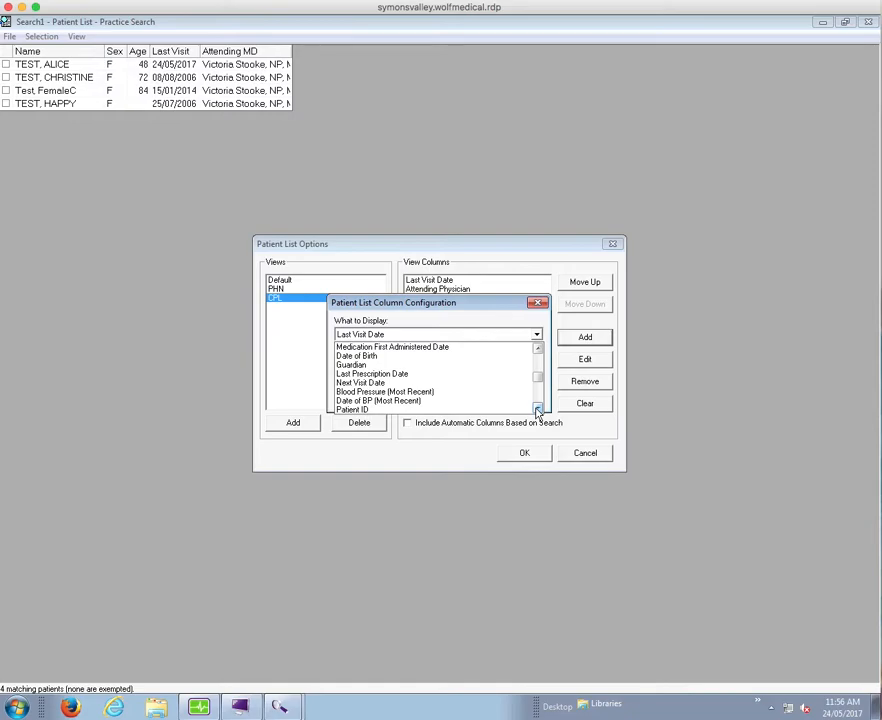
left_click(538, 409)
left_click(538, 409)
left_click(538, 409)
left_click(538, 409)
left_click(538, 409)
left_click(538, 409)
left_click(538, 409)
left_click(538, 409)
left_click(538, 409)
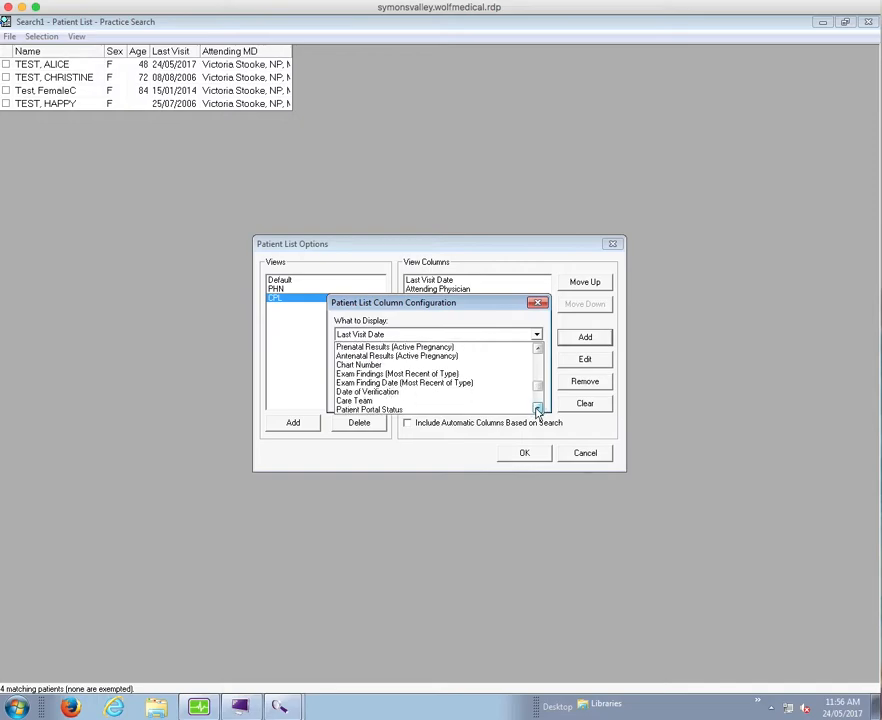
left_click(436, 392)
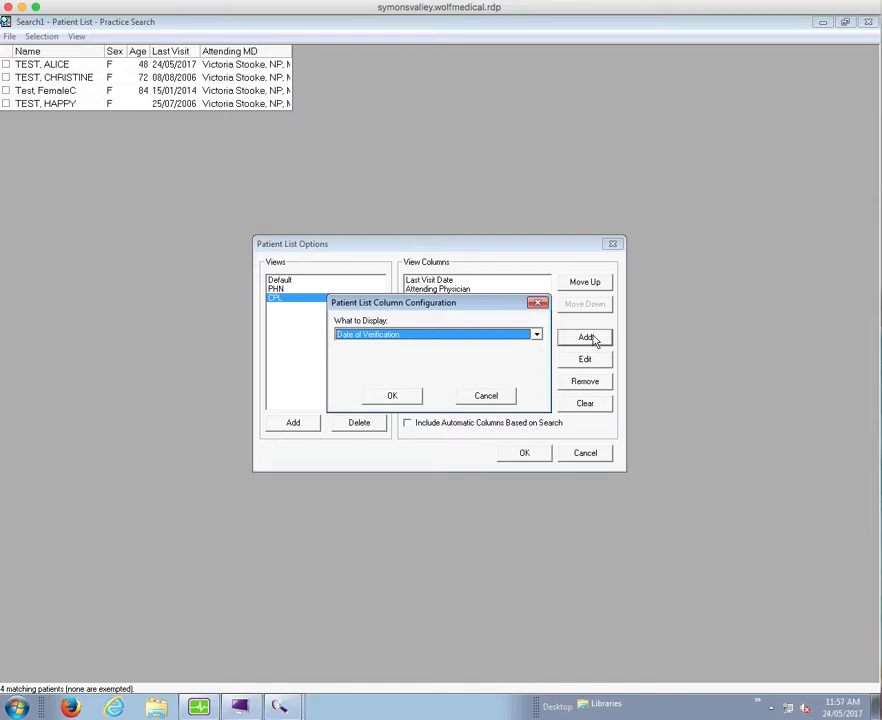
left_click(409, 399)
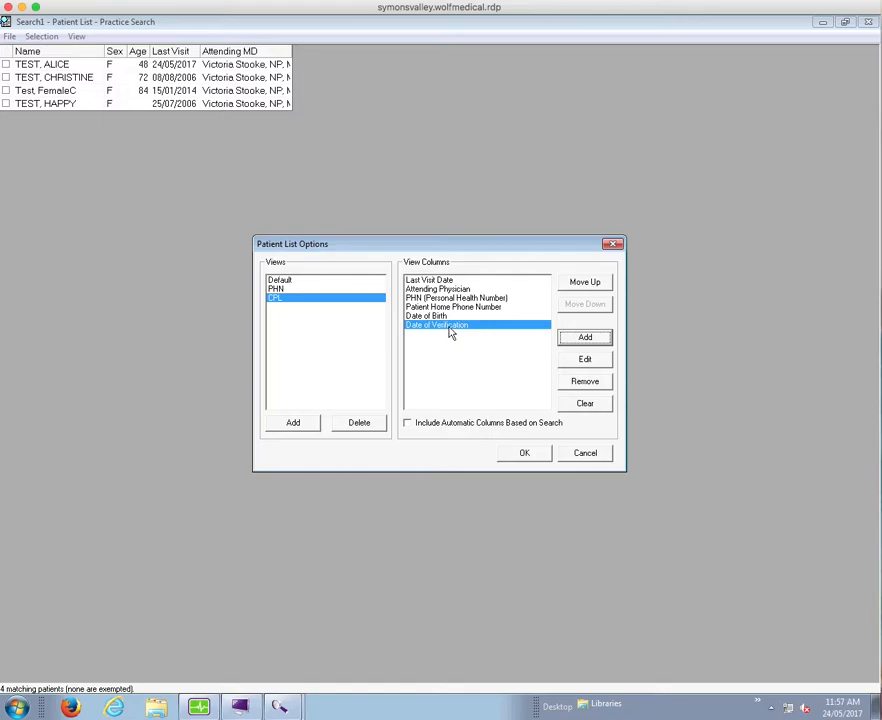
left_click(529, 456)
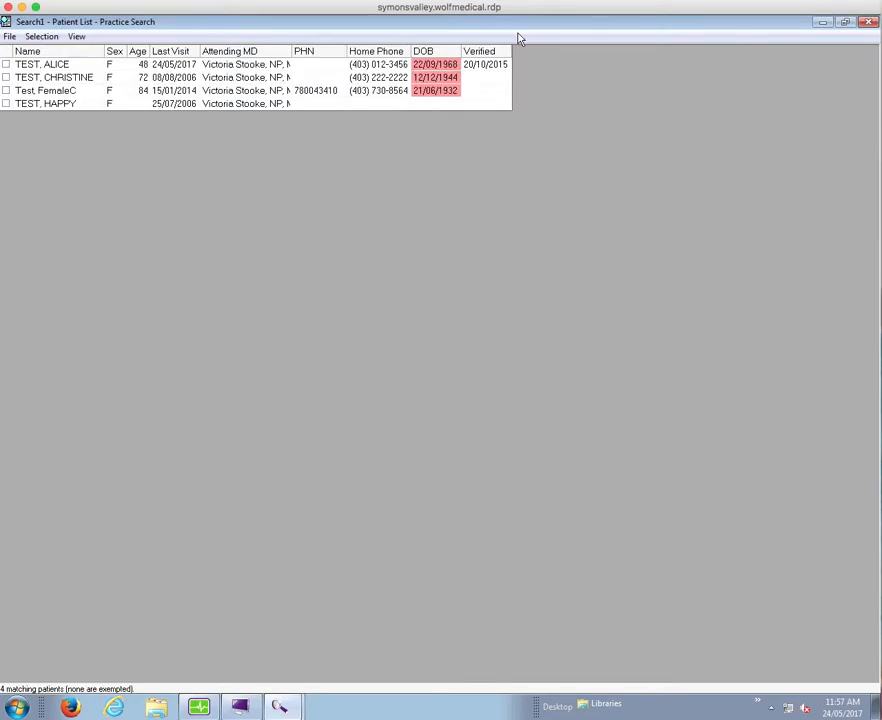
Widen the Verified and DOB columns and sort the patient list by verification date in descending order
left_click_drag(509, 50, 609, 50)
left_click_drag(461, 48, 524, 48)
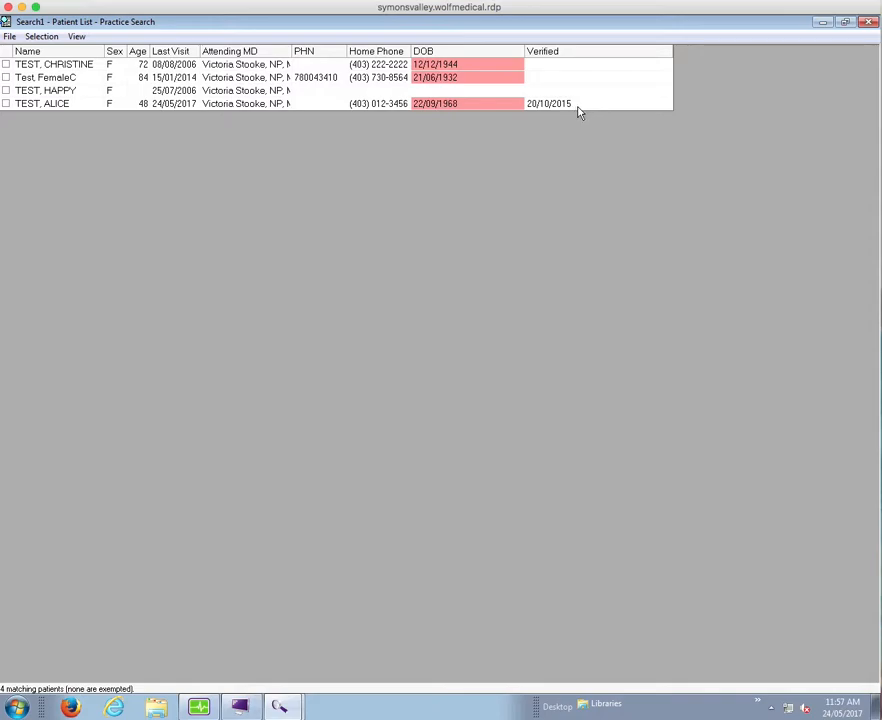
left_click(561, 53)
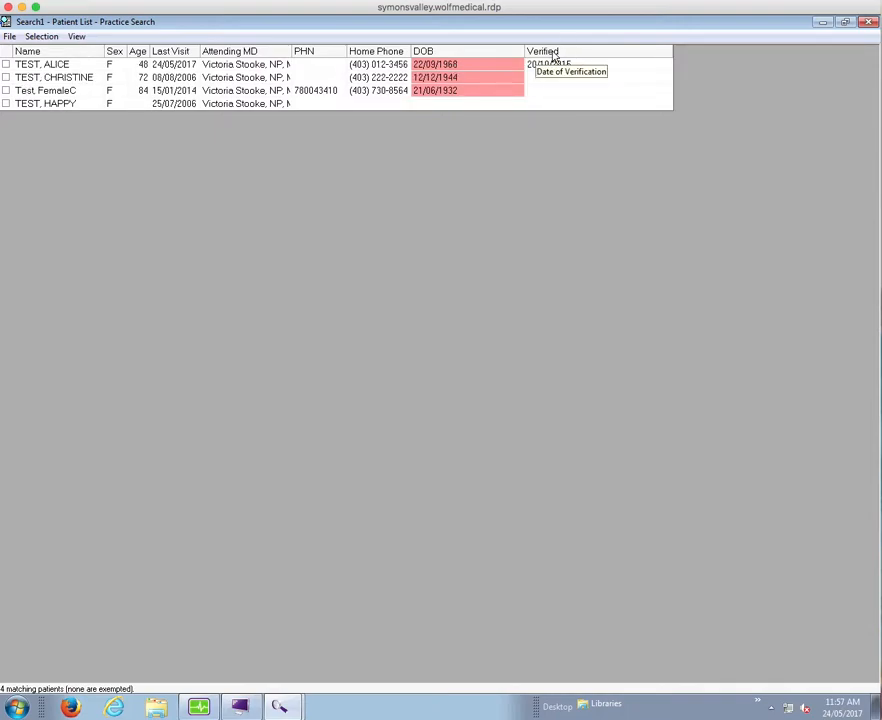